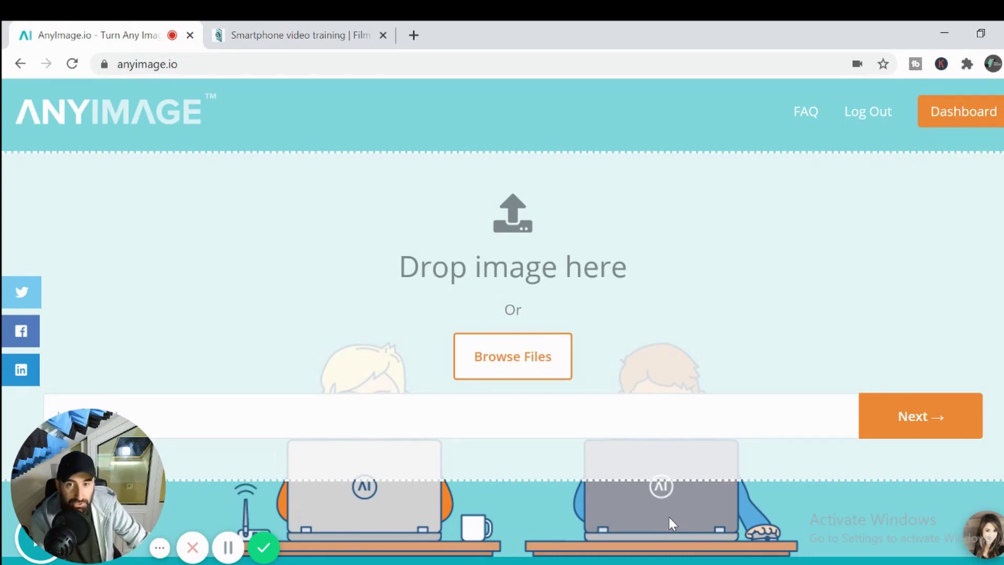
Upload picture-smartphone-elephants-woman-88476 from Downloads as the card image
{"action": "left_click", "coordinate": [532, 363]}
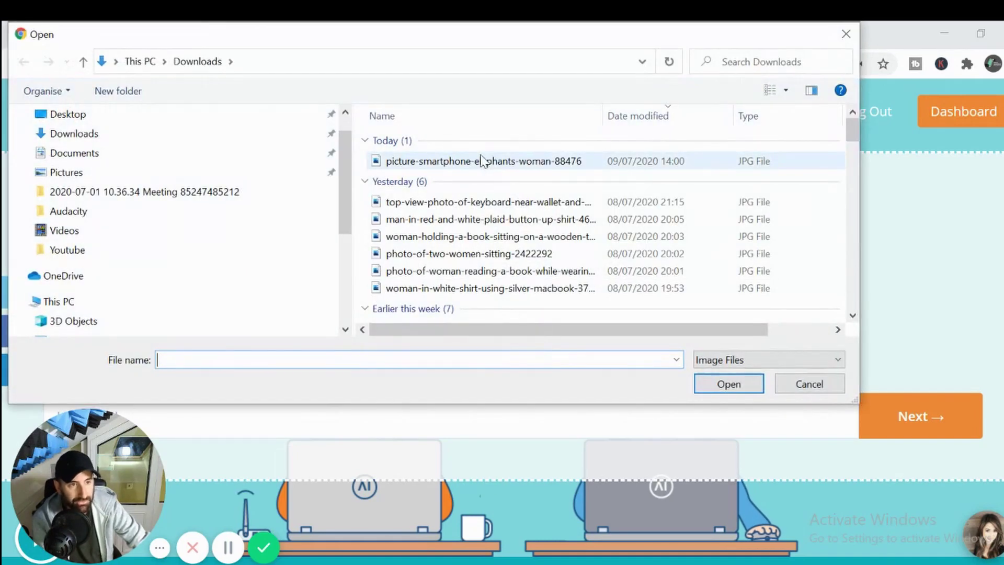
{"action": "left_click", "coordinate": [482, 161]}
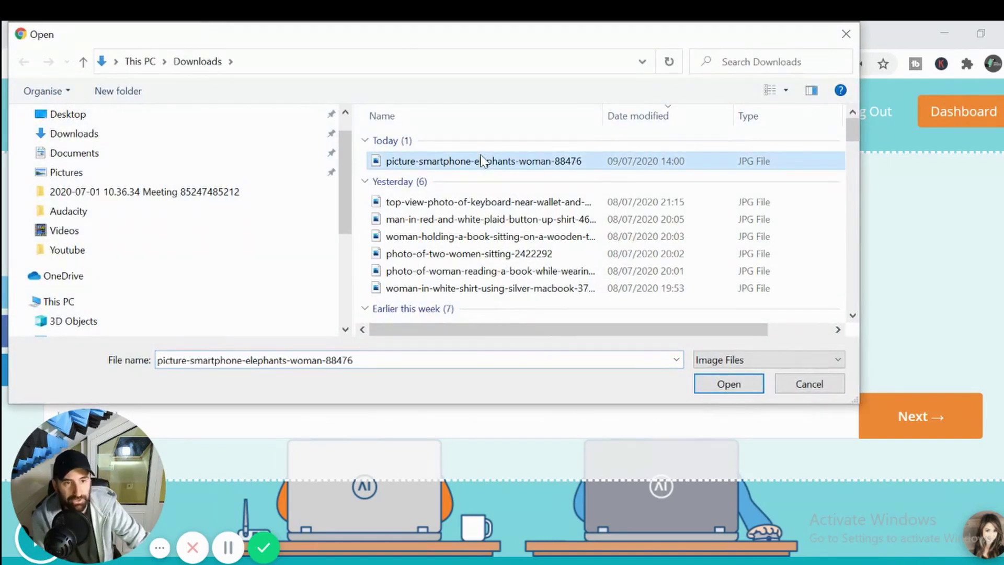
{"action": "left_click", "coordinate": [715, 389]}
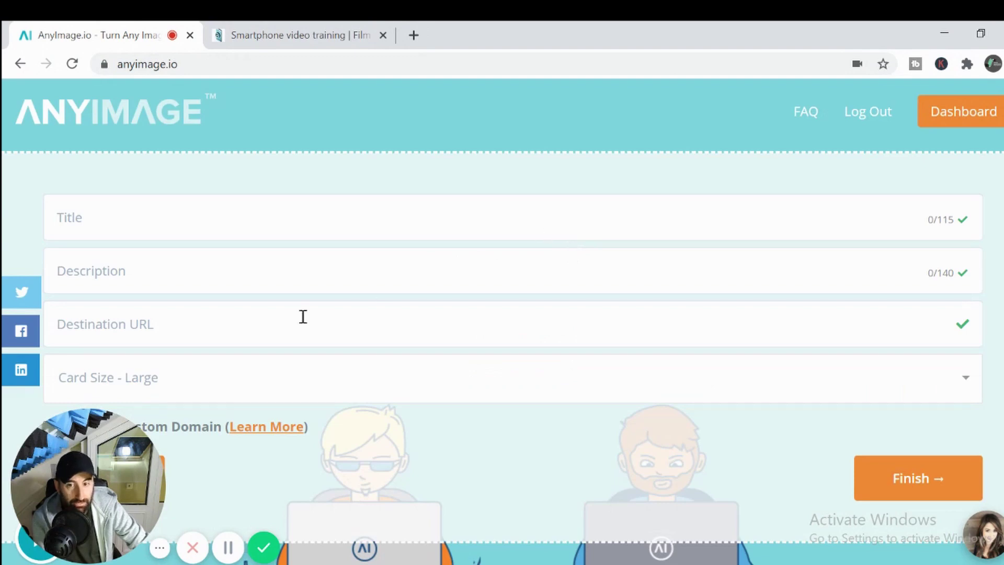
Preview the card in the LinkedIn layout
{"action": "scroll", "coordinate": [542, 419], "scroll_direction": "down", "scroll_amount": 9}
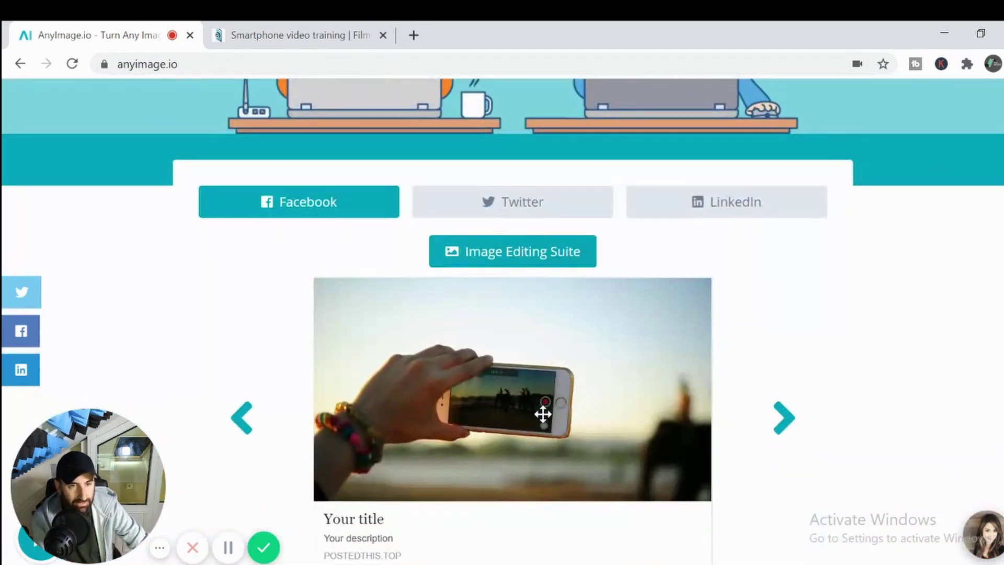
{"action": "left_click", "coordinate": [688, 203]}
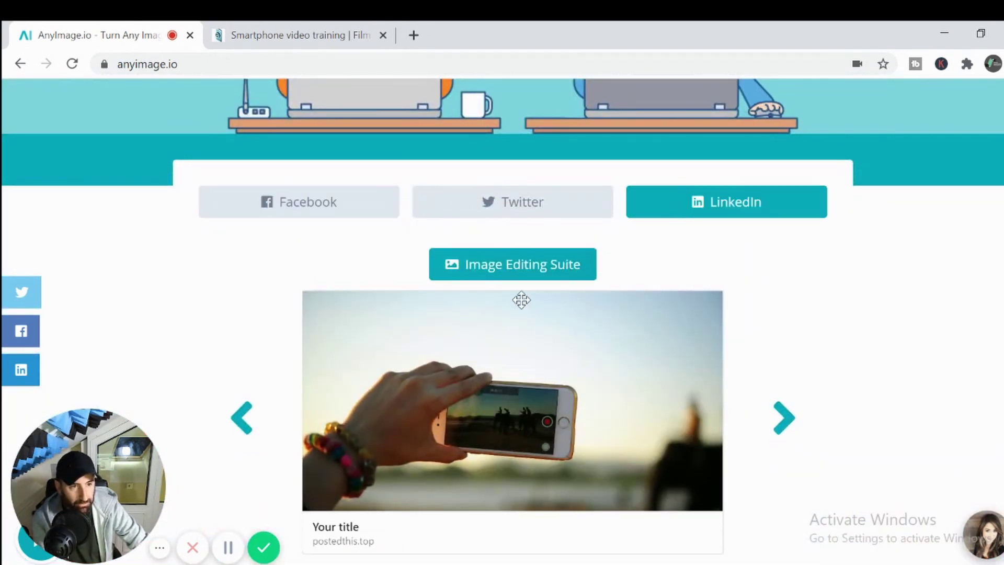
{"action": "scroll", "coordinate": [517, 295], "scroll_direction": "down", "scroll_amount": 2}
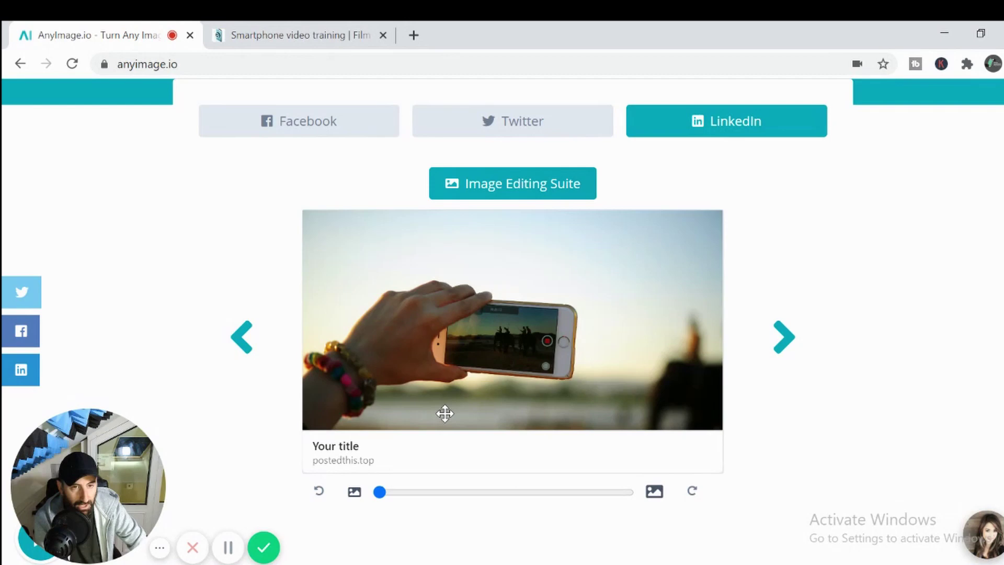
{"action": "scroll", "coordinate": [445, 414], "scroll_direction": "up", "scroll_amount": 10}
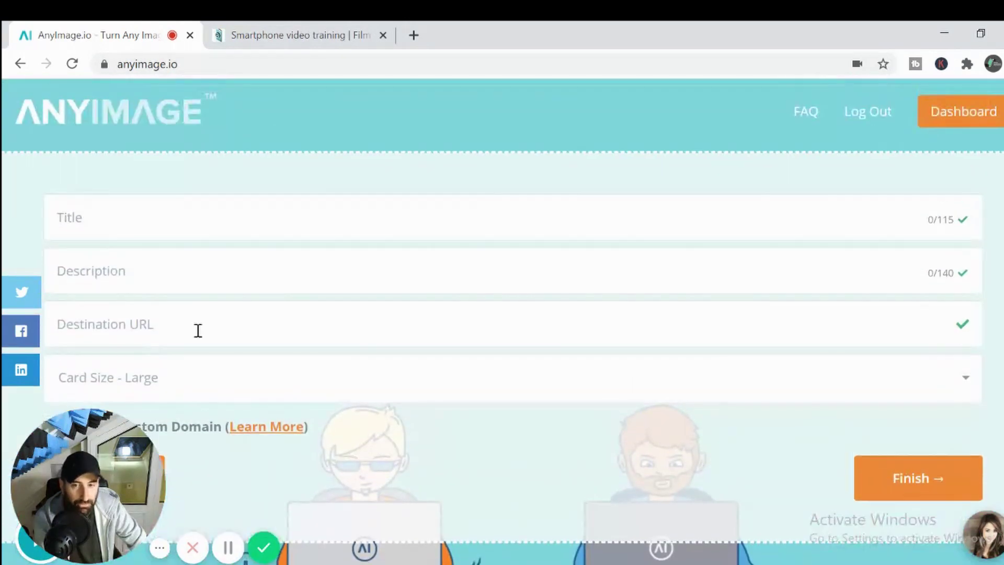
Enter title 'Create your own videos on a budget' and description '3 day class online'
{"action": "left_click", "coordinate": [122, 221]}
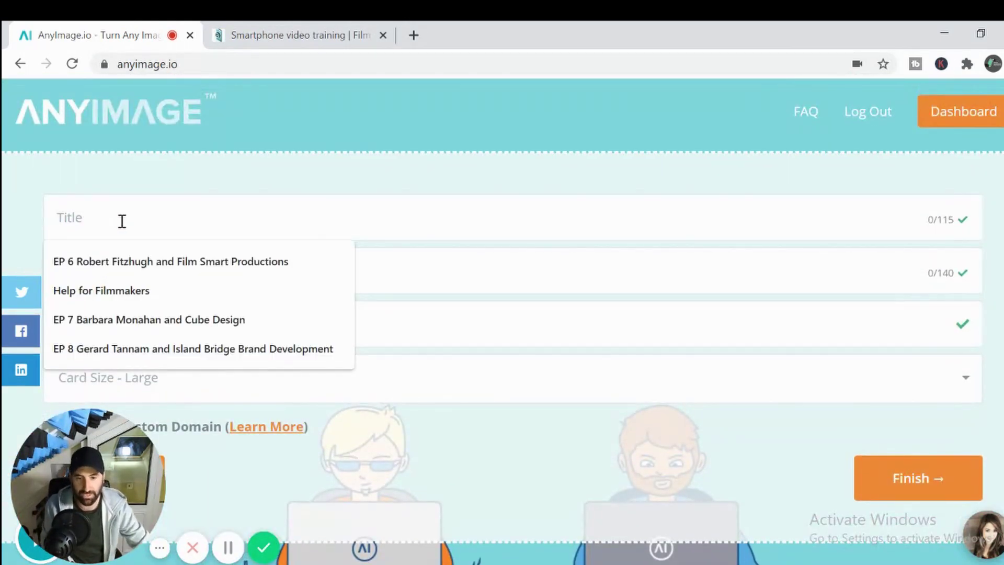
{"action": "type", "text": "Create yo"}
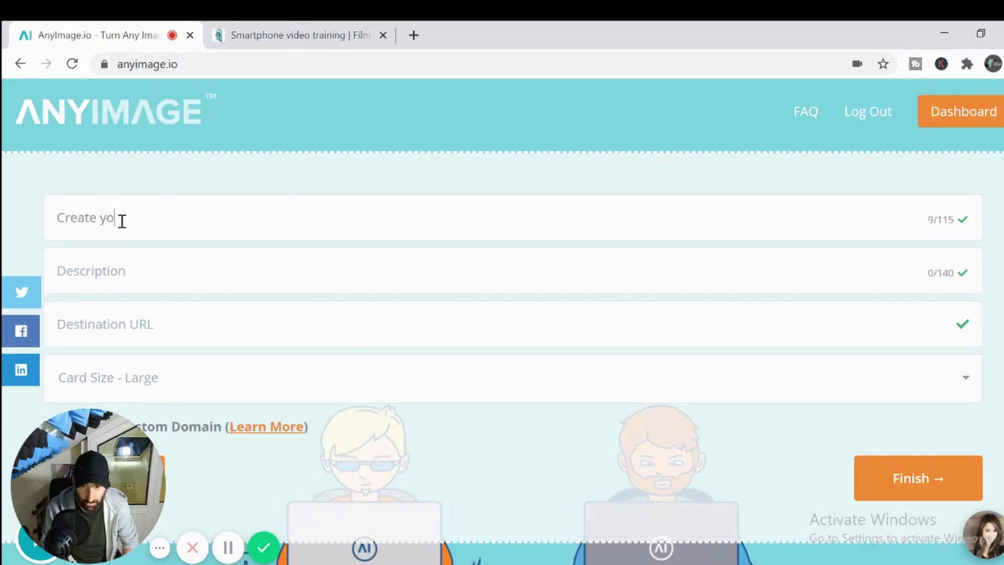
{"action": "type", "text": "ur owen"}
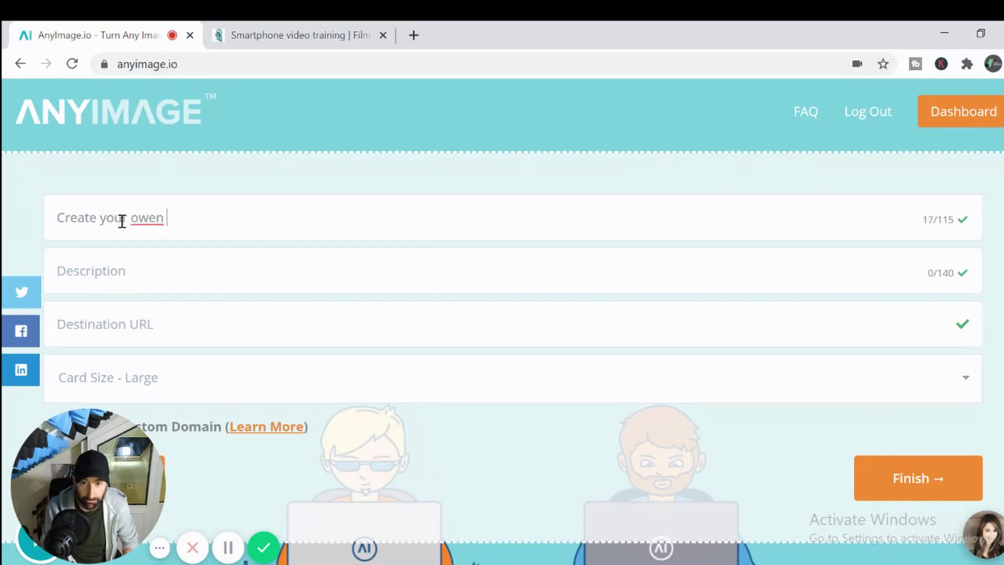
{"action": "key", "text": "BackSpace"}
{"action": "key", "text": "BackSpace"}
{"action": "type", "text": "n video"}
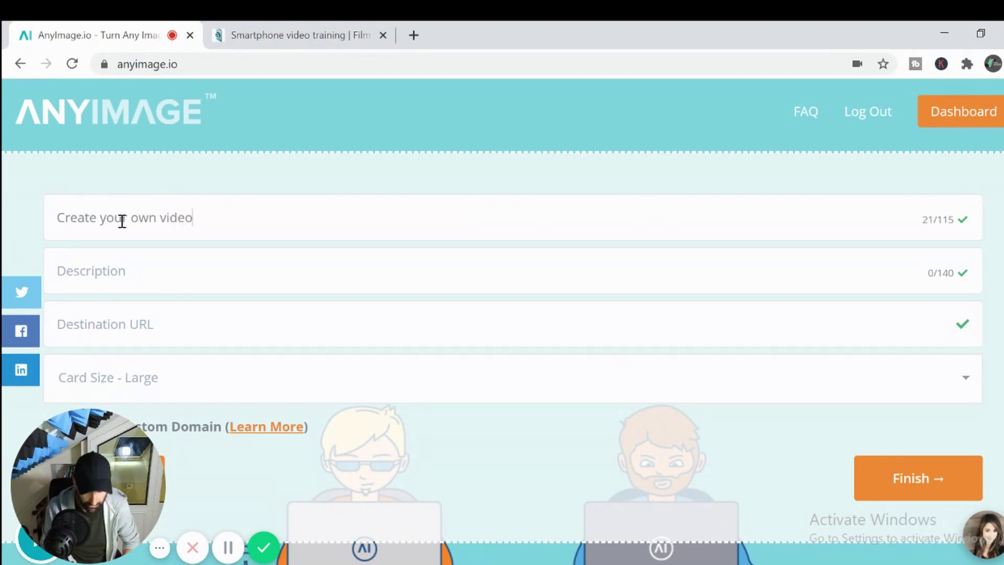
{"action": "type", "text": "s on a b"}
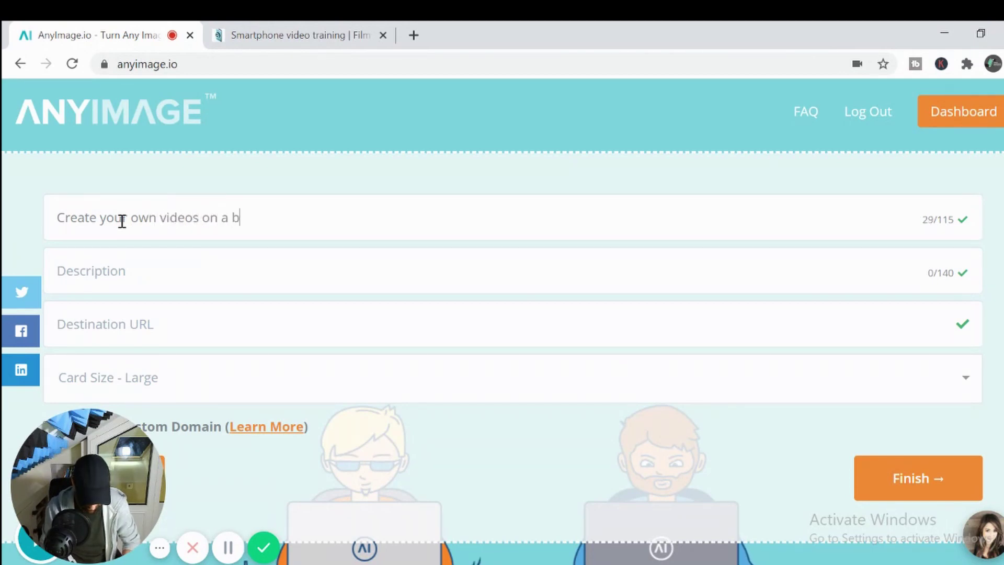
{"action": "type", "text": "udget"}
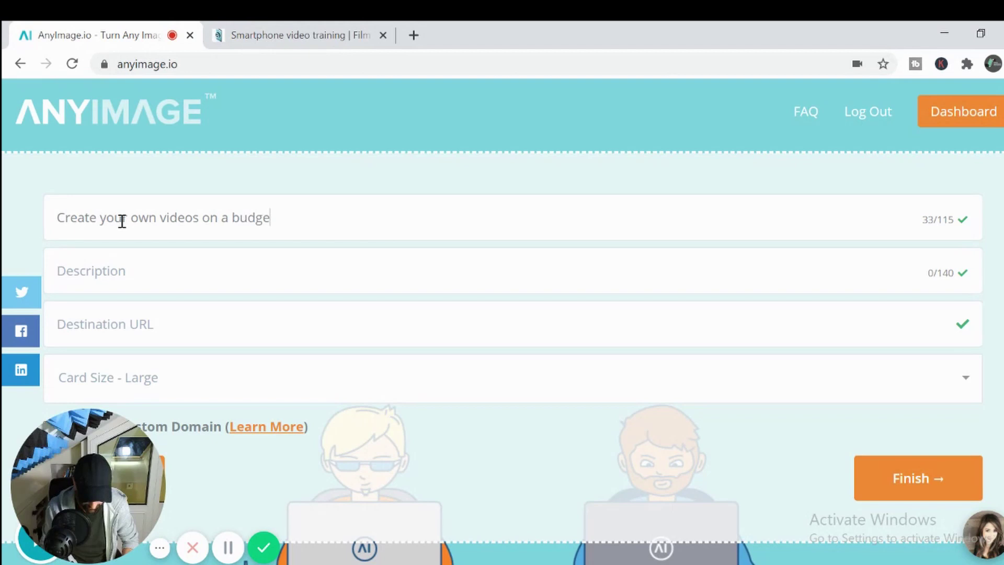
{"action": "left_click", "coordinate": [115, 267]}
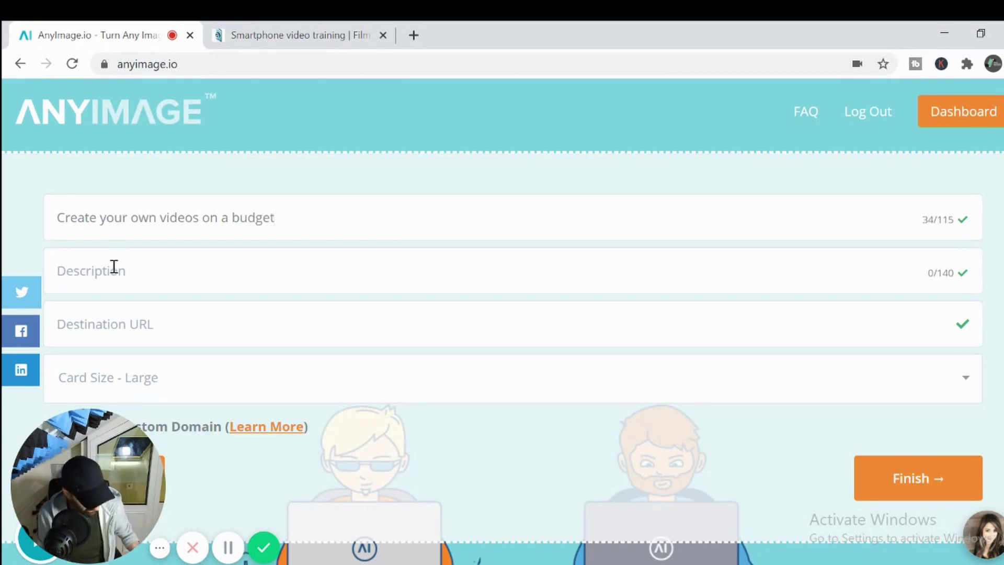
{"action": "type", "text": "3 da"}
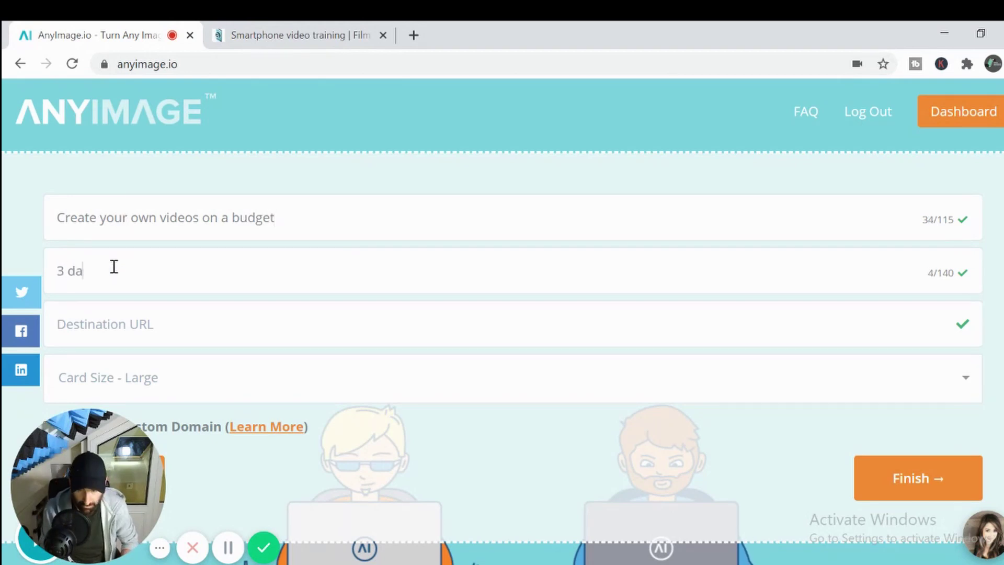
{"action": "type", "text": "y class"}
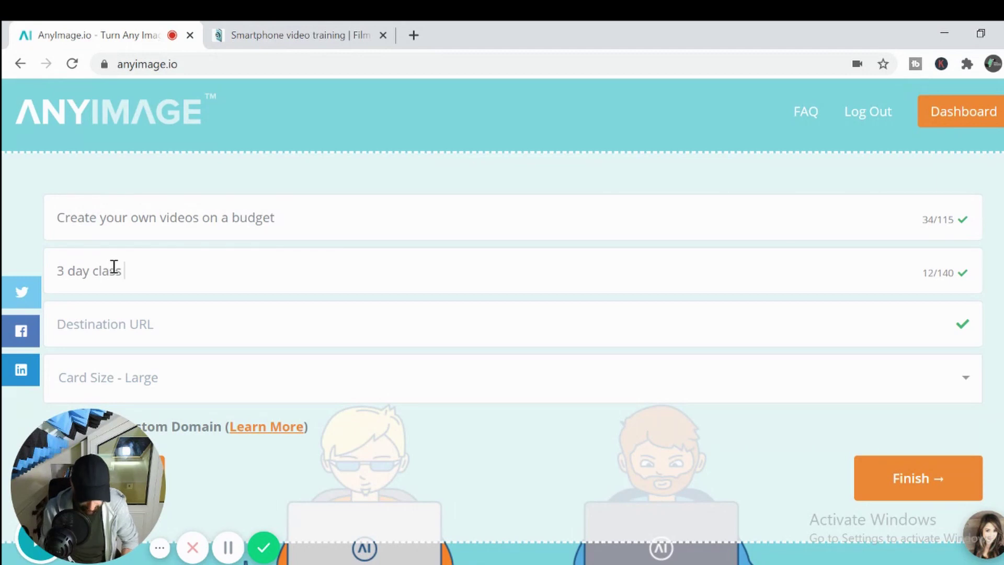
{"action": "type", "text": " online"}
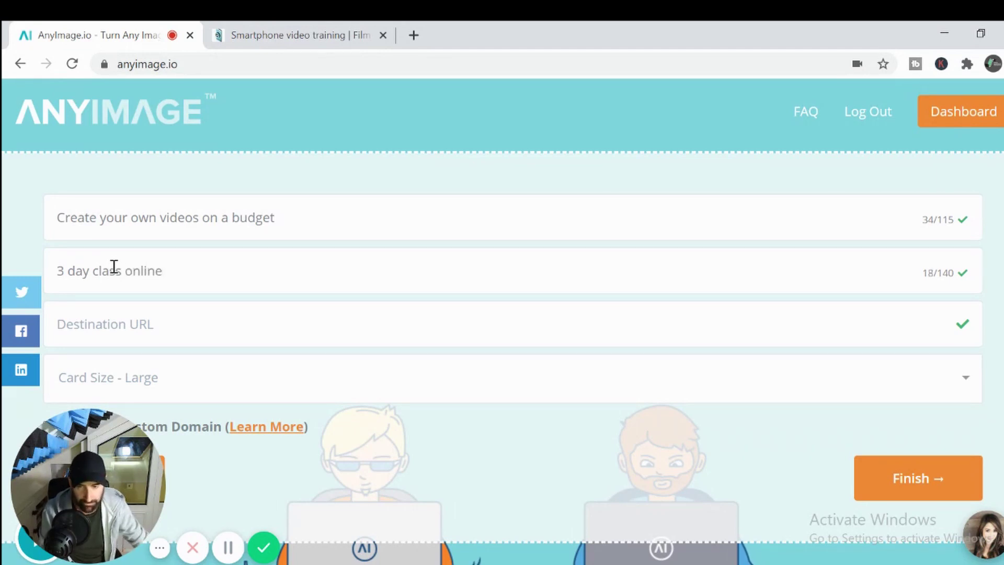
Copy the FilmSmart website's full address from its browser tab
{"action": "left_click", "coordinate": [289, 35]}
{"action": "left_click", "coordinate": [172, 64]}
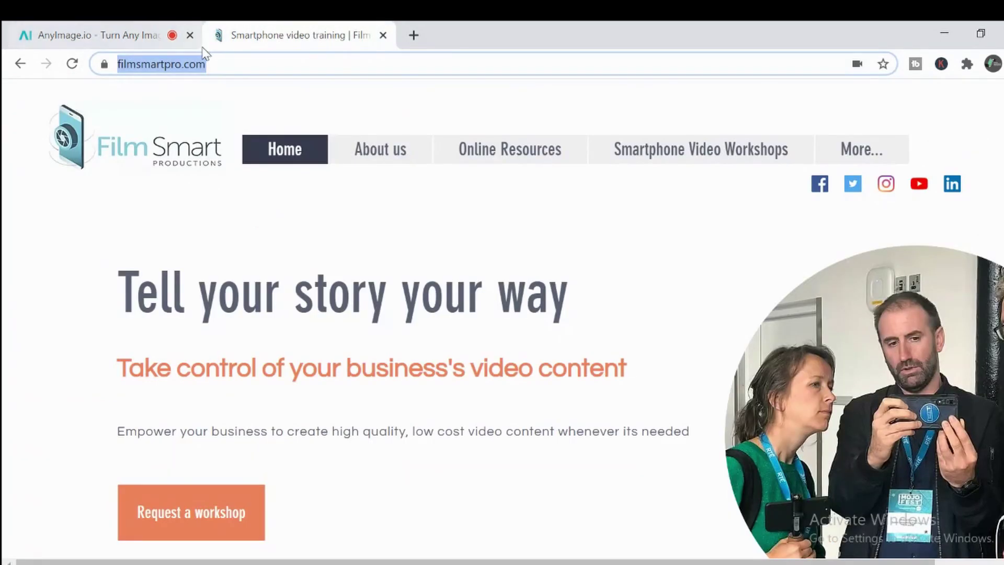
{"action": "left_click", "coordinate": [219, 69]}
{"action": "left_click_drag", "start_coordinate": [316, 63], "coordinate": [40, 74]}
{"action": "key", "text": "ctrl+c"}
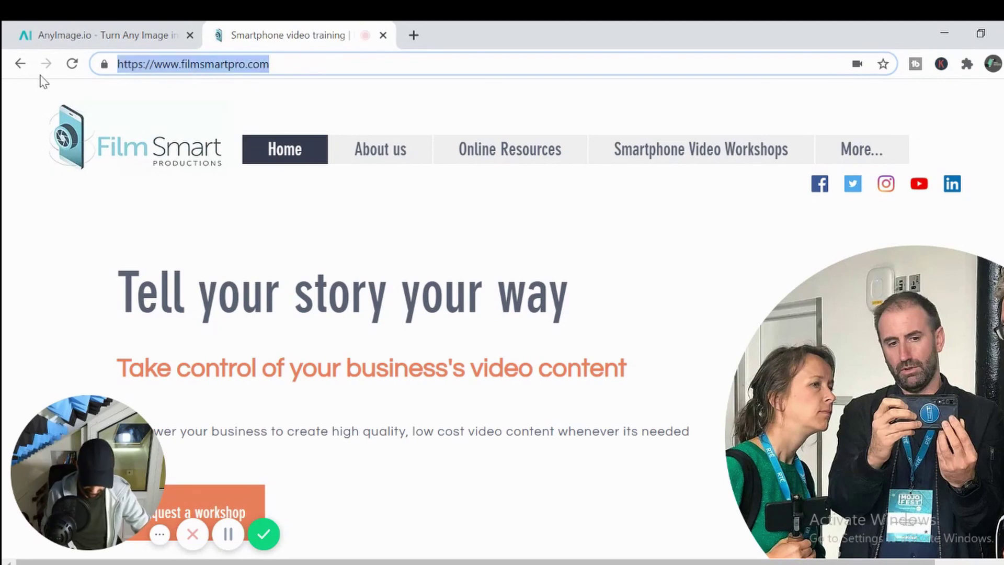
{"action": "left_click", "coordinate": [131, 35]}
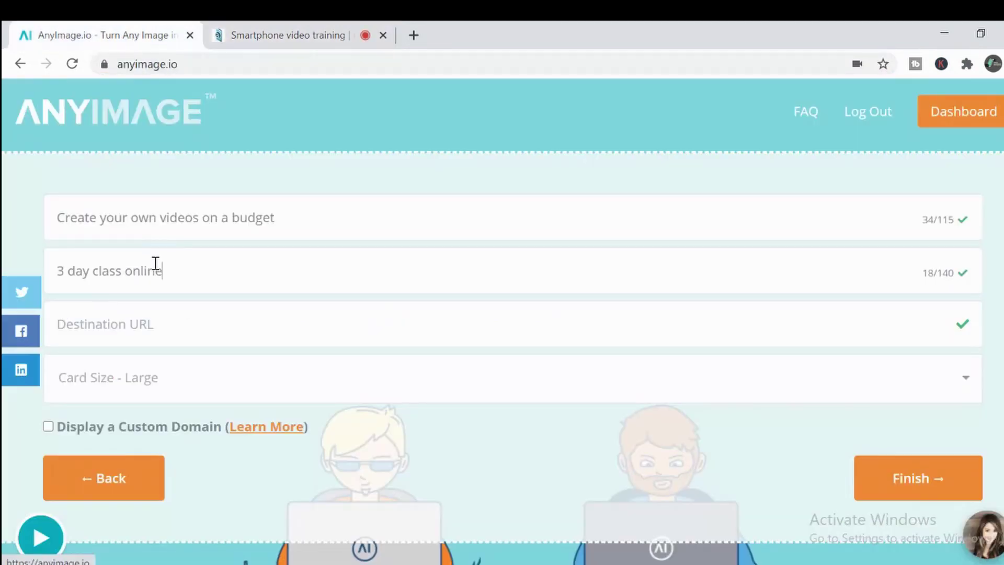
{"action": "left_click", "coordinate": [136, 335]}
{"action": "key", "text": "ctrl+v"}
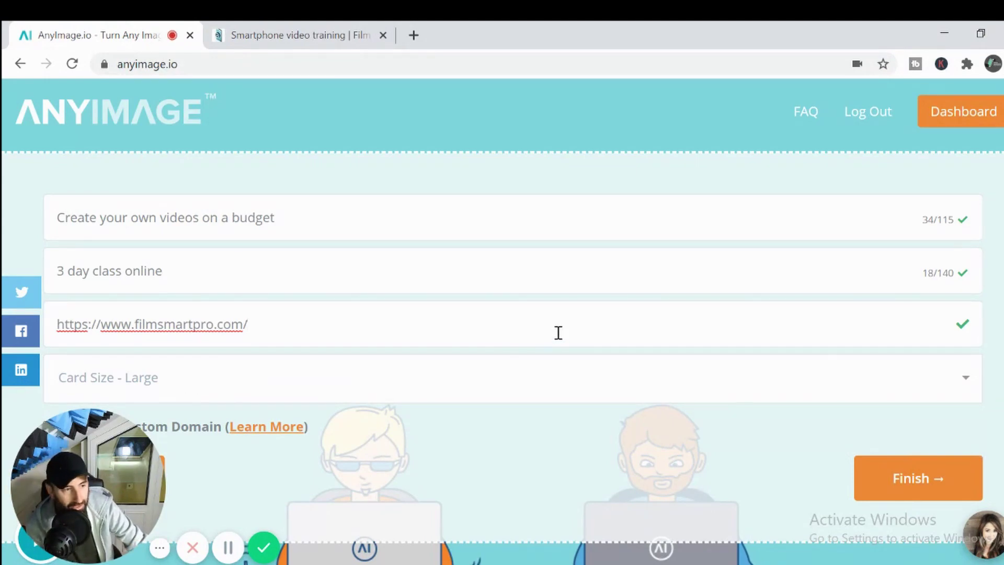
{"action": "scroll", "coordinate": [558, 332], "scroll_direction": "down", "scroll_amount": 10}
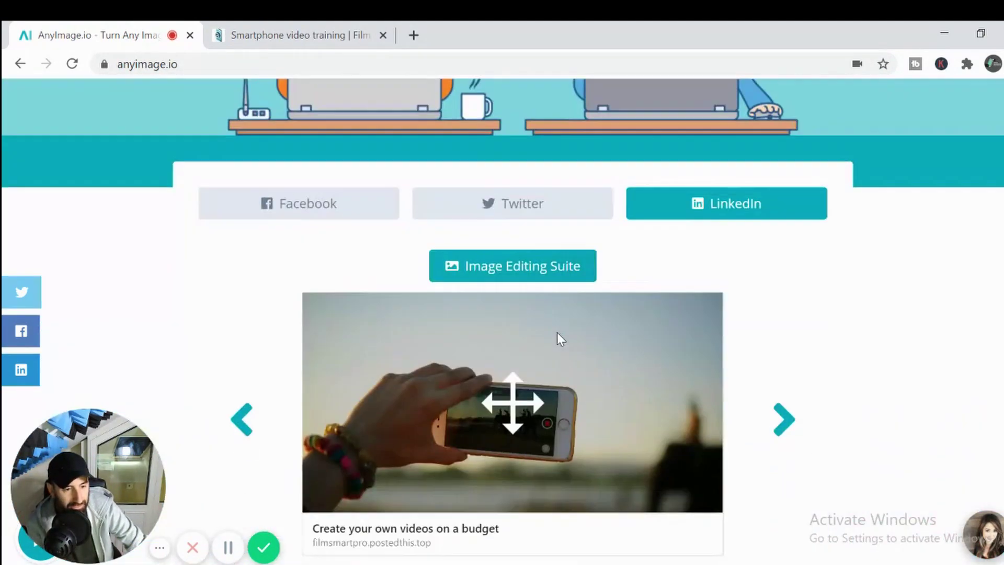
{"action": "scroll", "coordinate": [557, 331], "scroll_direction": "down", "scroll_amount": 2}
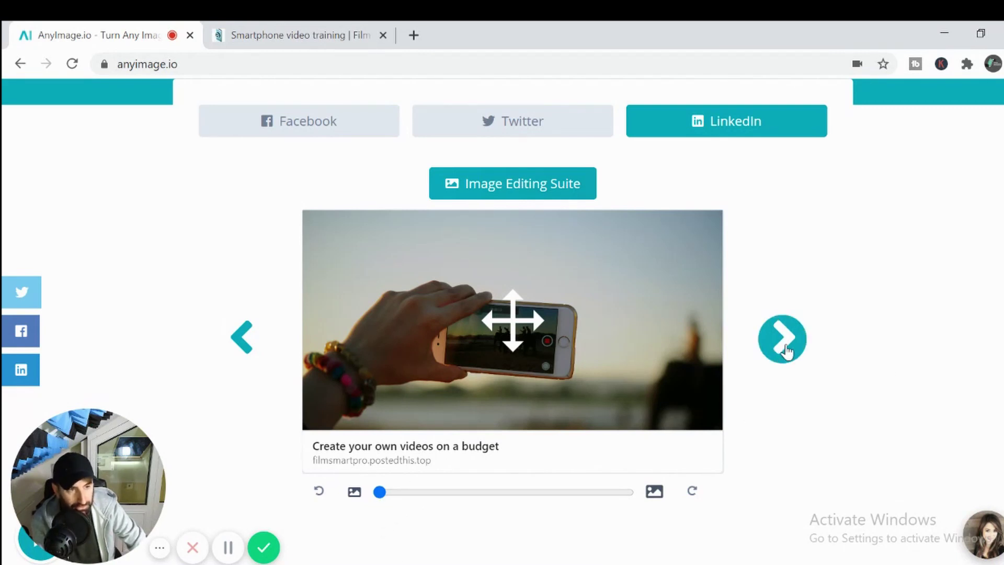
{"action": "left_click", "coordinate": [783, 339]}
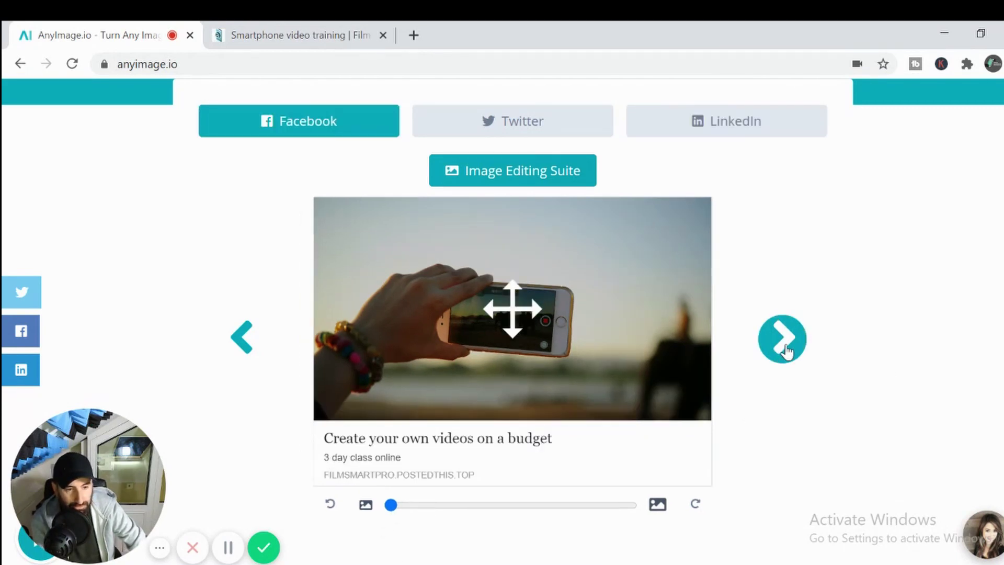
{"action": "left_click", "coordinate": [783, 339]}
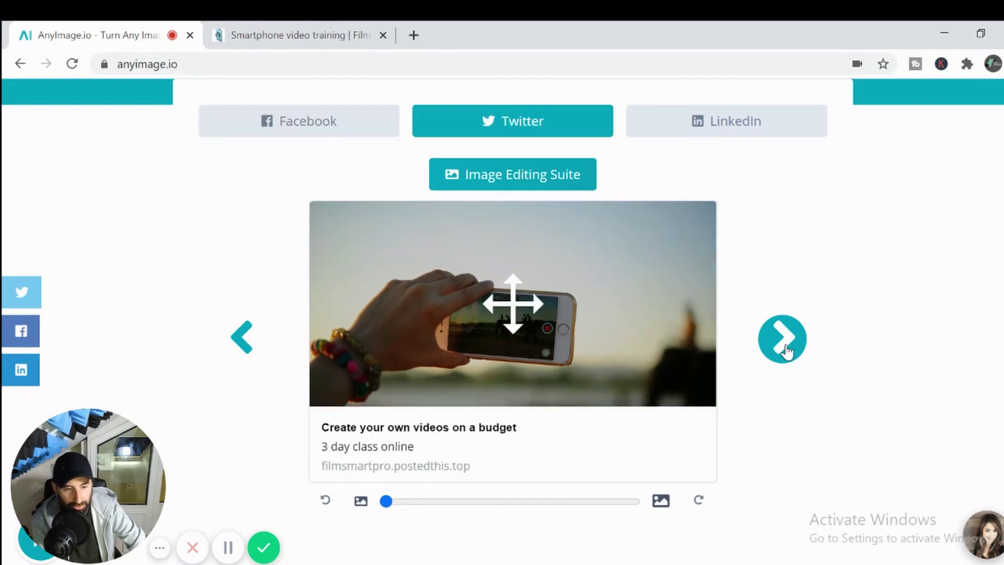
{"action": "left_click", "coordinate": [784, 346]}
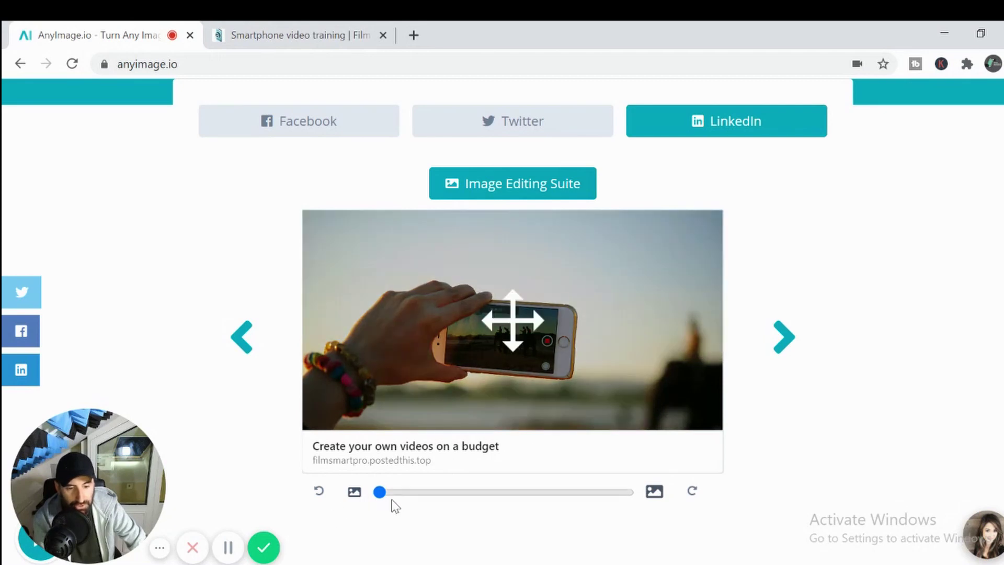
{"action": "left_click_drag", "start_coordinate": [393, 496], "coordinate": [345, 509]}
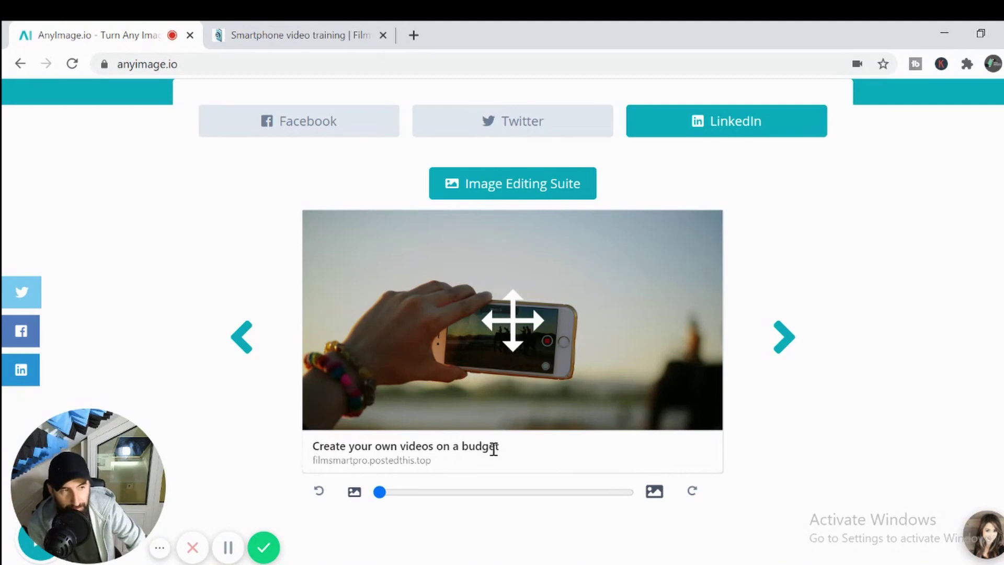
{"action": "scroll", "coordinate": [494, 449], "scroll_direction": "up", "scroll_amount": 8}
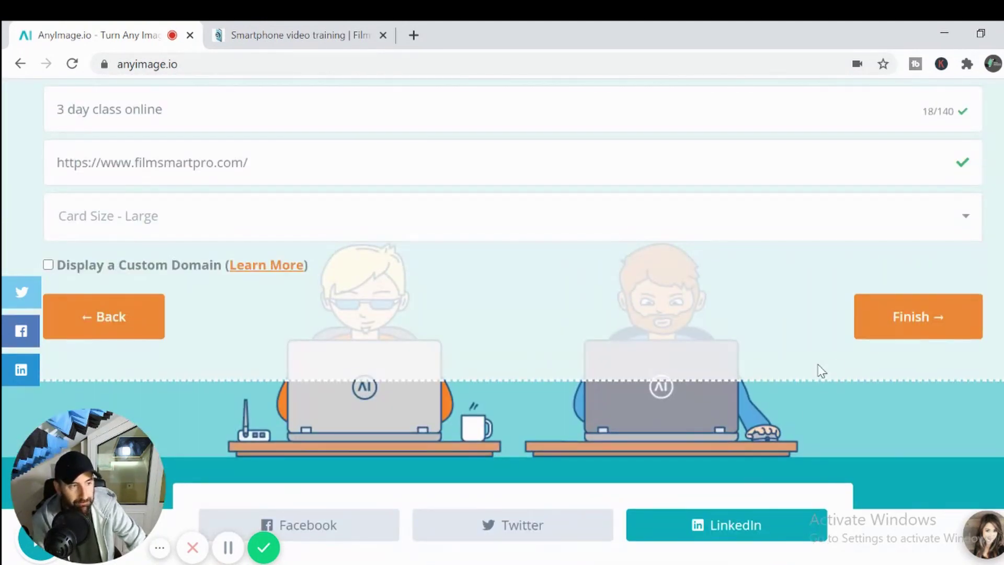
{"action": "left_click", "coordinate": [916, 321]}
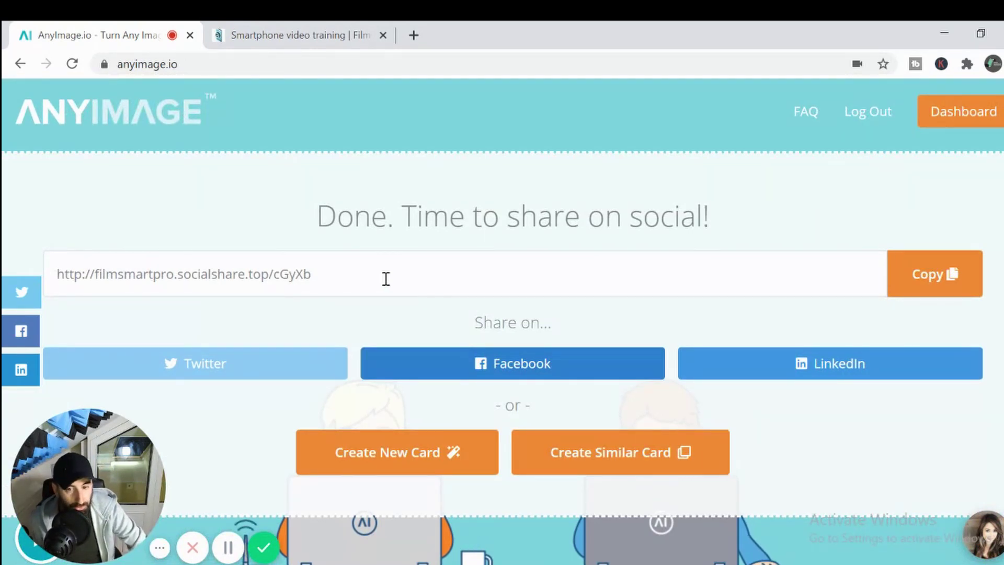
{"action": "left_click_drag", "start_coordinate": [386, 281], "coordinate": [19, 287]}
{"action": "key", "text": "ctrl+c"}
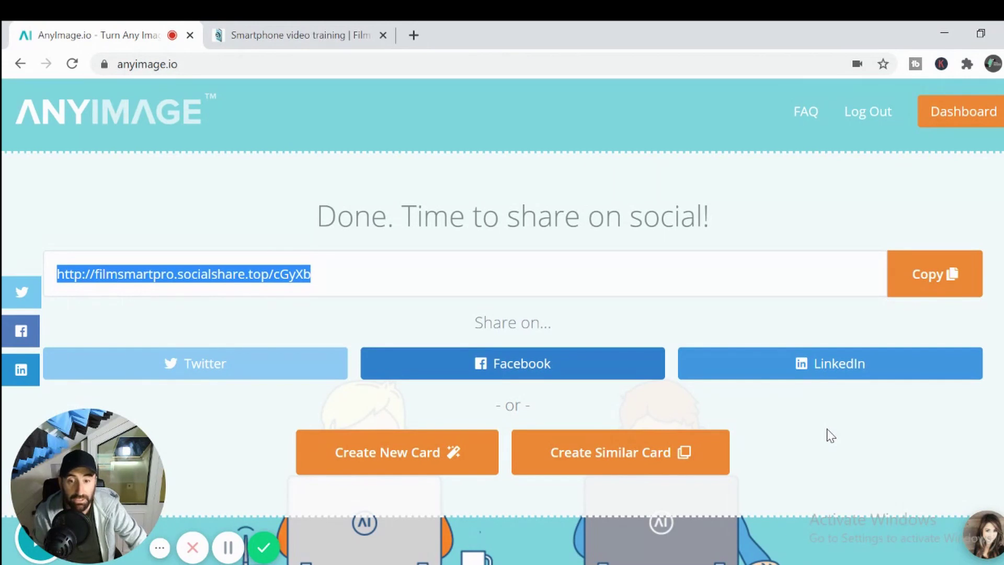
Go to the LinkedIn feed in a new browser tab
{"action": "left_click", "coordinate": [413, 36]}
{"action": "type", "text": "linkedin.com"}
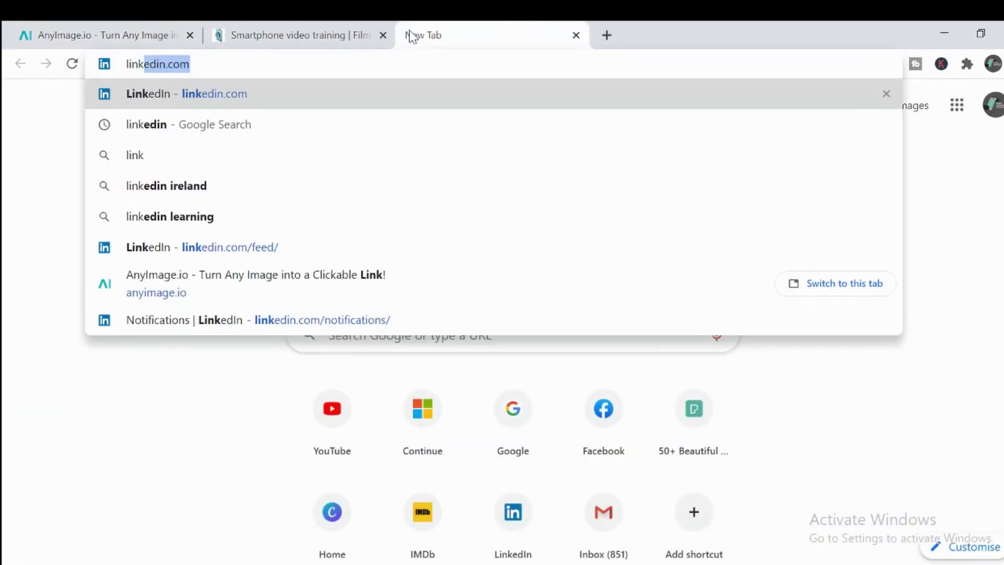
{"action": "left_click", "coordinate": [263, 102]}
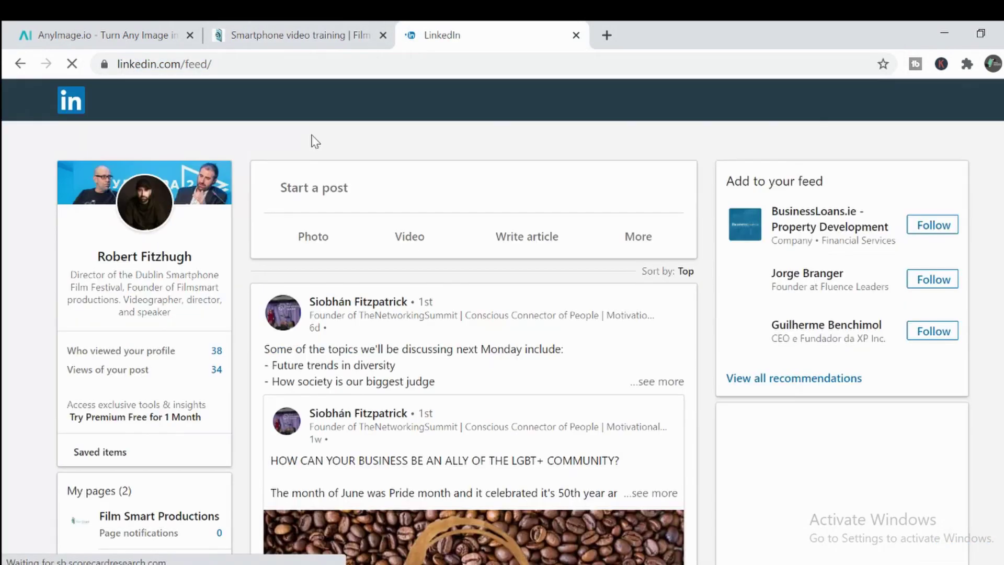
Start a LinkedIn post and paste the share link to show its card preview
{"action": "left_click", "coordinate": [335, 188]}
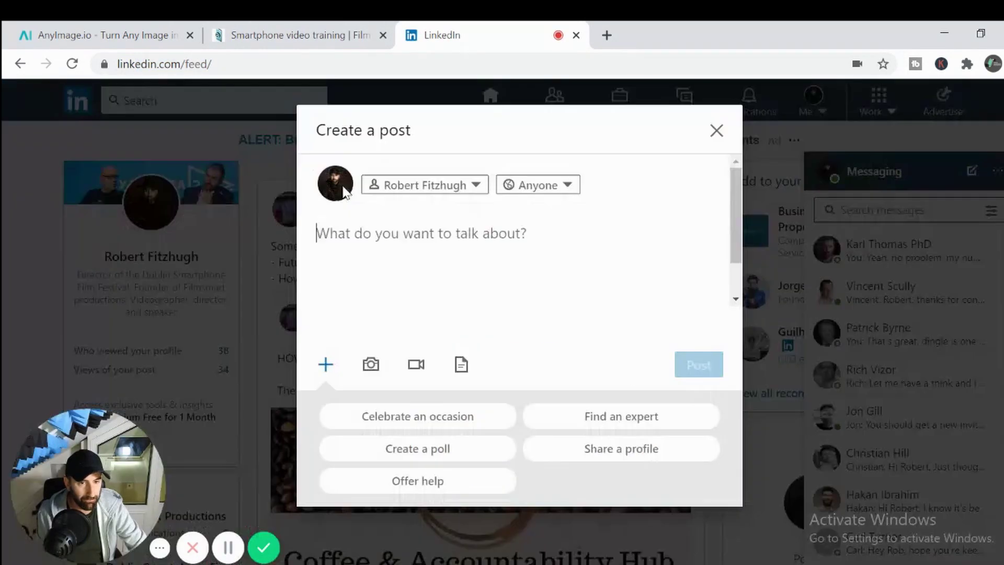
{"action": "key", "text": "ctrl+v"}
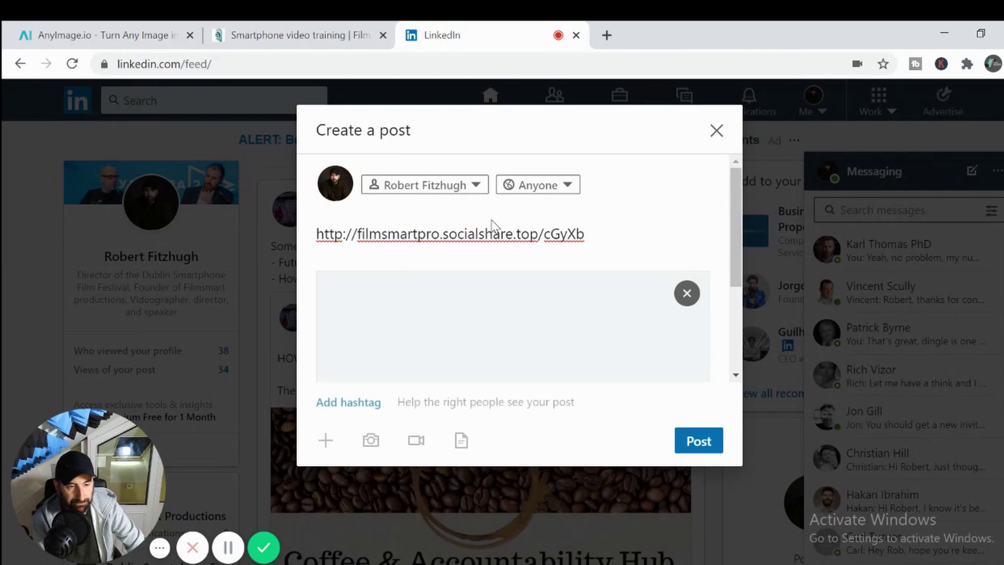
{"action": "scroll", "coordinate": [492, 226], "scroll_direction": "down", "scroll_amount": 3}
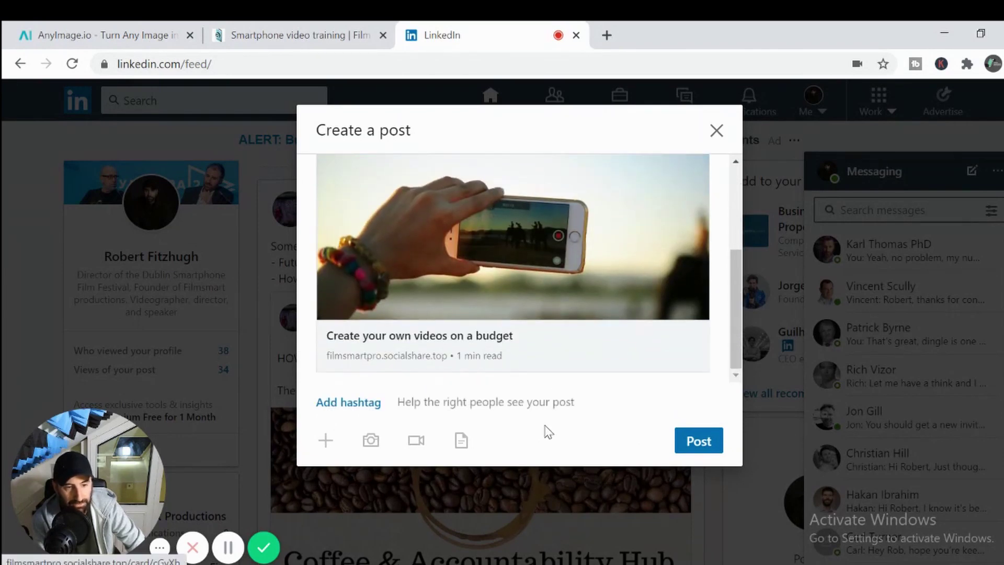
{"action": "scroll", "coordinate": [534, 330], "scroll_direction": "up", "scroll_amount": 1}
{"action": "scroll", "coordinate": [534, 335], "scroll_direction": "up", "scroll_amount": 1}
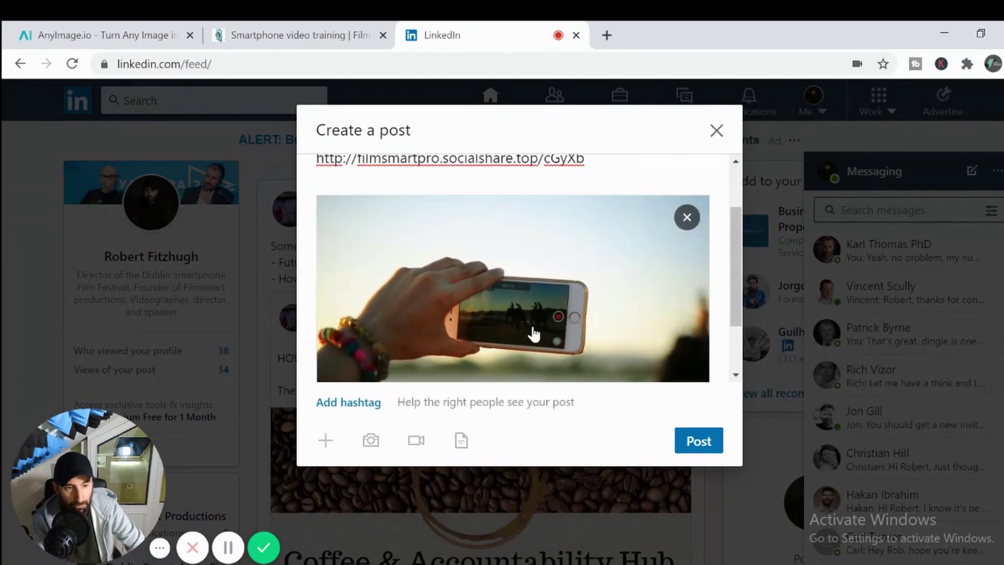
{"action": "left_click", "coordinate": [518, 307]}
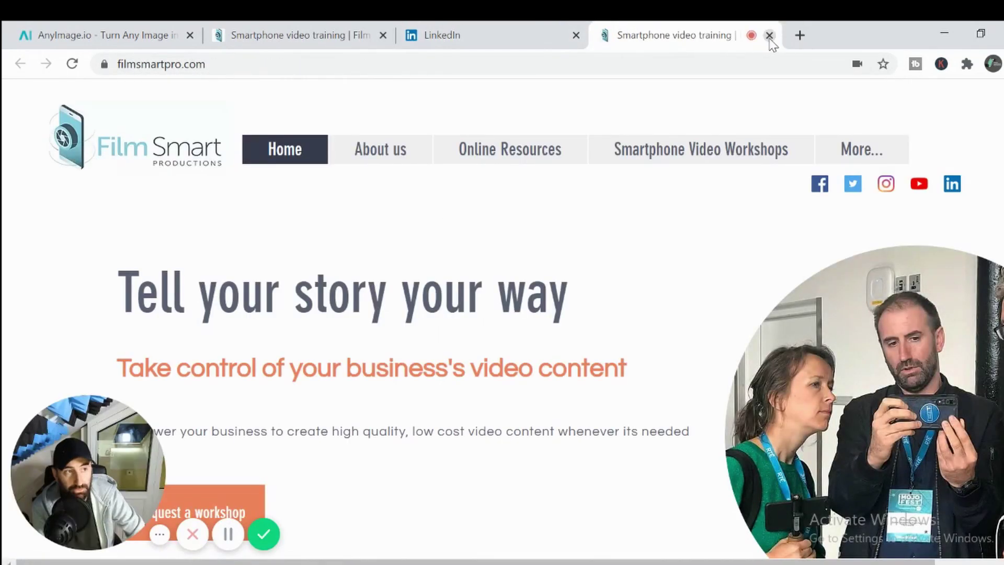
{"action": "left_click", "coordinate": [769, 36]}
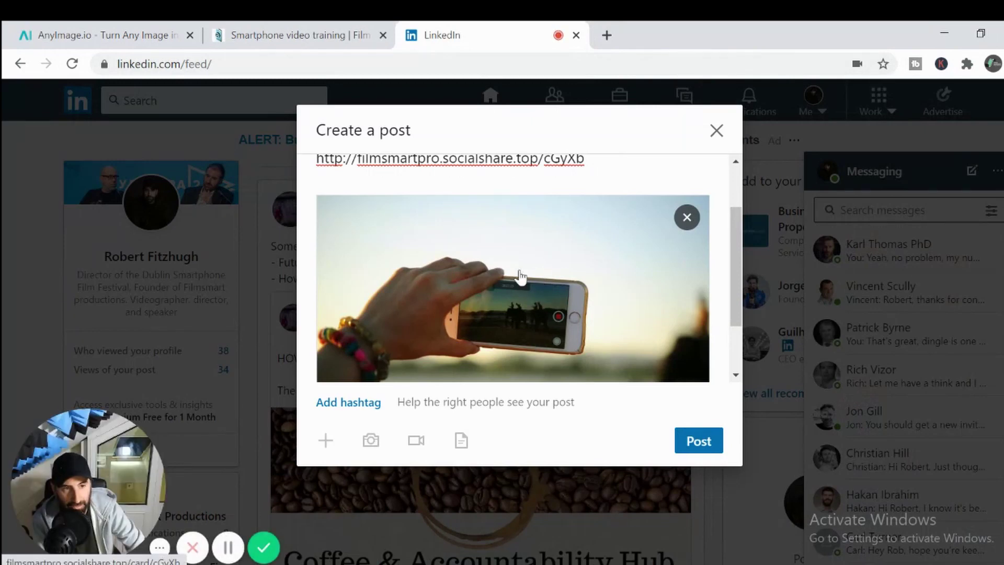
{"action": "scroll", "coordinate": [523, 267], "scroll_direction": "up", "scroll_amount": 2}
{"action": "scroll", "coordinate": [513, 260], "scroll_direction": "down", "scroll_amount": 2}
{"action": "scroll", "coordinate": [515, 262], "scroll_direction": "down", "scroll_amount": 1}
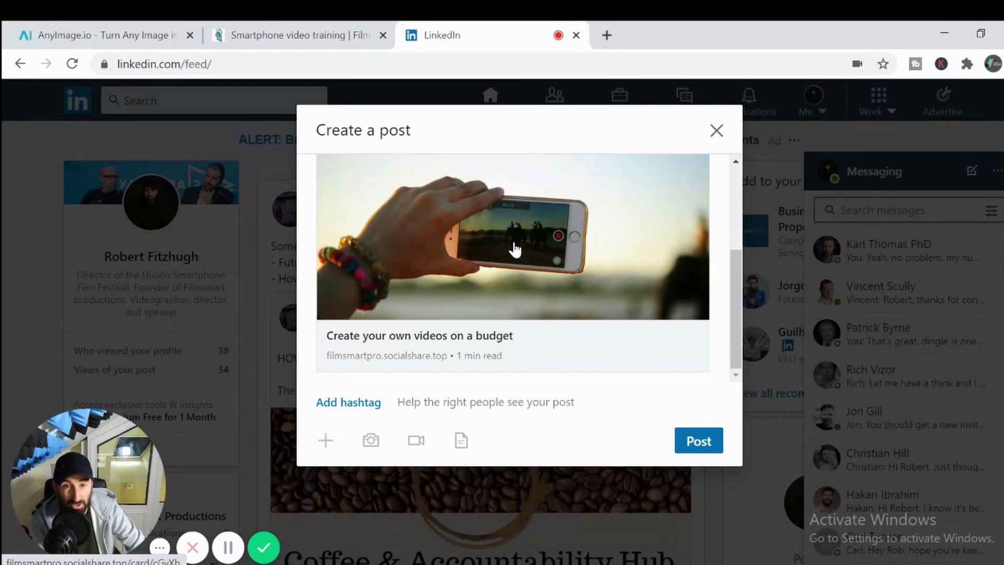
{"action": "scroll", "coordinate": [542, 305], "scroll_direction": "up", "scroll_amount": 2}
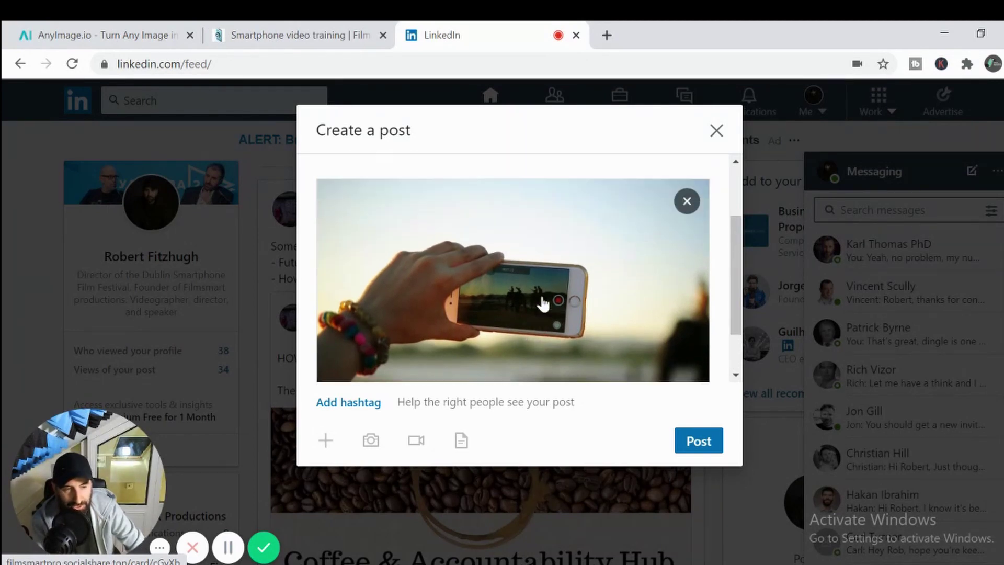